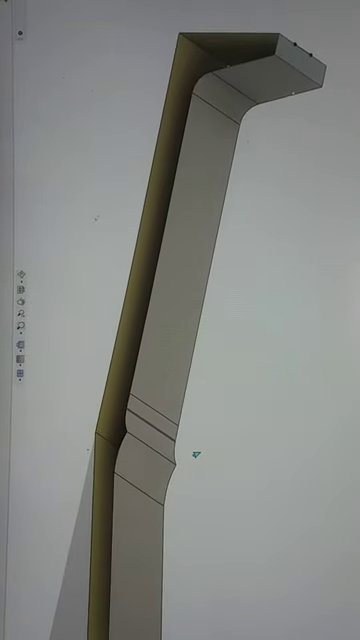
# Step: Pan the view sideways to frame the heel profile sketch and its dimensions
pyautogui.moveTo(188, 498); pyautogui.dragTo(222, 507, button='middle')
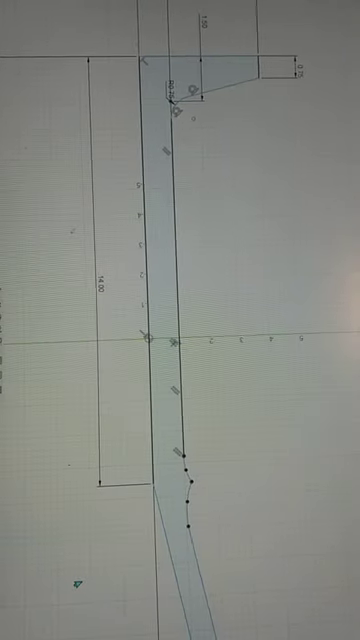
pyautogui.scroll(-3, 119, 565)
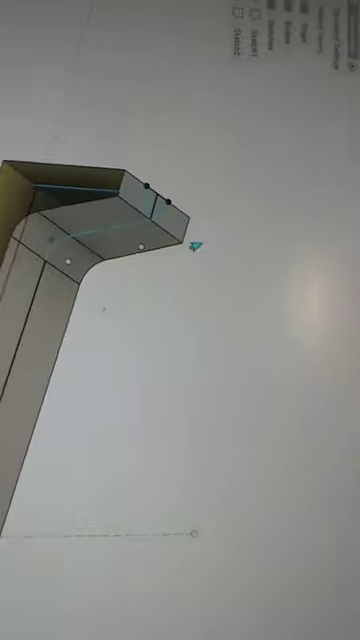
pyautogui.scroll(5, 200, 175)
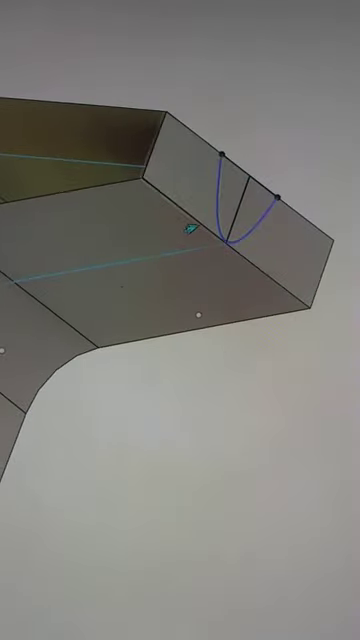
pyautogui.click(190, 226)
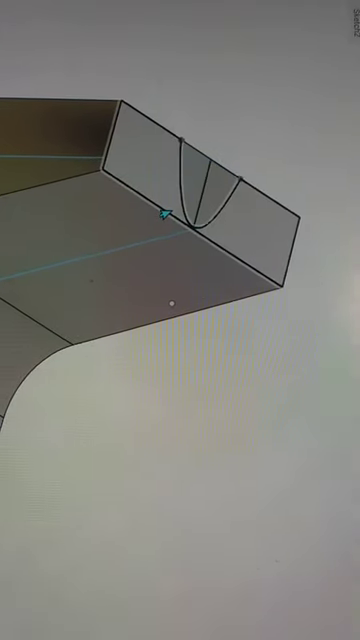
pyautogui.press('Escape')
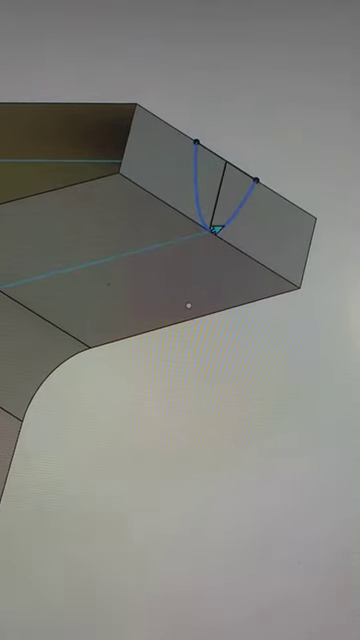
pyautogui.click(215, 230)
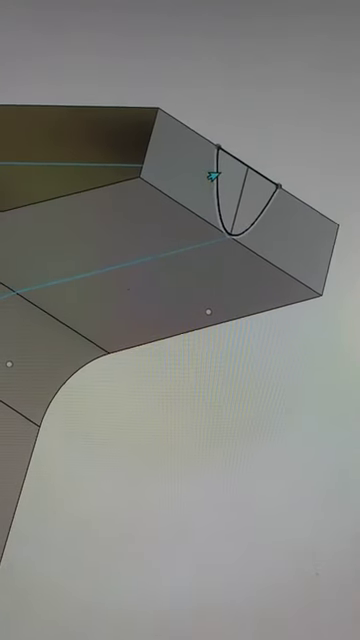
pyautogui.hotkey('ctrl', 'z')
pyautogui.hotkey('ctrl', 'y')
pyautogui.hotkey('ctrl', 'z')
pyautogui.hotkey('ctrl', 'y')
pyautogui.hotkey('ctrl', 'z')
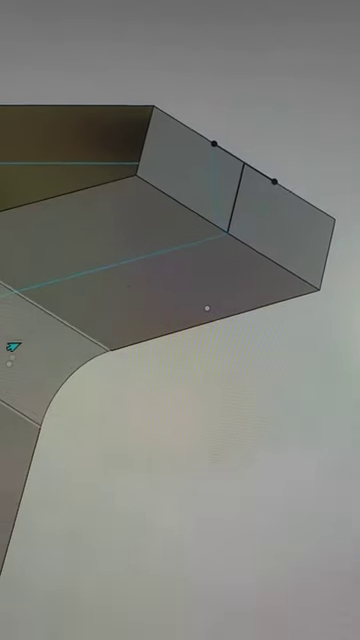